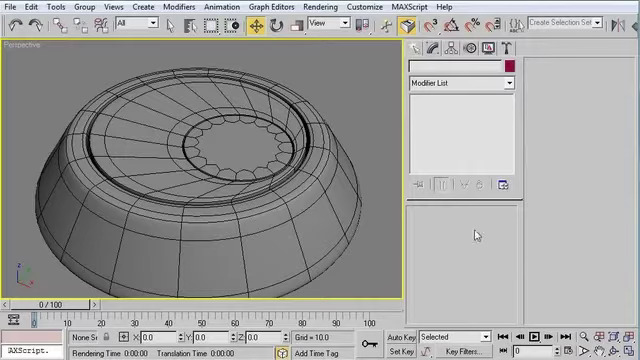
- Orbit the Perspective view down to look onto the smoothed Cylinder01 bowl
{"action": "mouse_move", "coordinate": [328, 225]}
{"action": "middle_mouse_down", "text": "alt"}
{"action": "mouse_move", "coordinate": [299, 219]}
{"action": "mouse_move", "coordinate": [304, 216]}
{"action": "mouse_move", "coordinate": [284, 249]}
{"action": "mouse_move", "coordinate": [286, 259]}
{"action": "mouse_move", "coordinate": [296, 259]}
{"action": "mouse_move", "coordinate": [272, 255]}
{"action": "middle_mouse_up", "text": "alt"}
{"action": "scroll", "coordinate": [272, 255], "scroll_direction": "up", "scroll_amount": 2}
{"action": "scroll", "coordinate": [251, 244], "scroll_direction": "up", "scroll_amount": 3}
- Select the bowl's central cap polygon at Cylinder01's Editable Poly level
{"action": "left_click", "coordinate": [283, 193]}
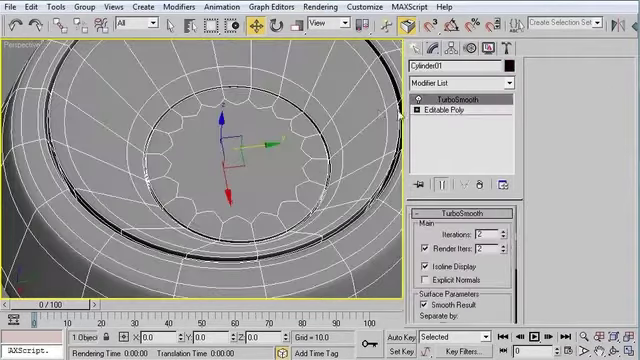
{"action": "left_click", "coordinate": [475, 110]}
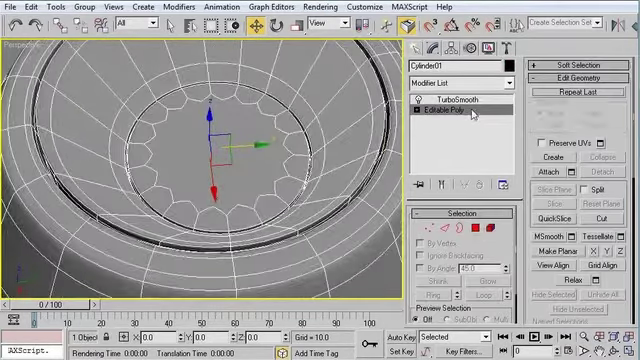
{"action": "left_click", "coordinate": [478, 230]}
{"action": "left_click", "coordinate": [222, 140]}
{"action": "scroll", "coordinate": [240, 157], "scroll_direction": "up", "scroll_amount": 1}
{"action": "scroll", "coordinate": [263, 157], "scroll_direction": "up", "scroll_amount": 3}
- Inset the selected cap face into a smaller inner polygon
{"action": "middle_click_drag", "start_coordinate": [263, 157], "coordinate": [255, 103], "text": "alt"}
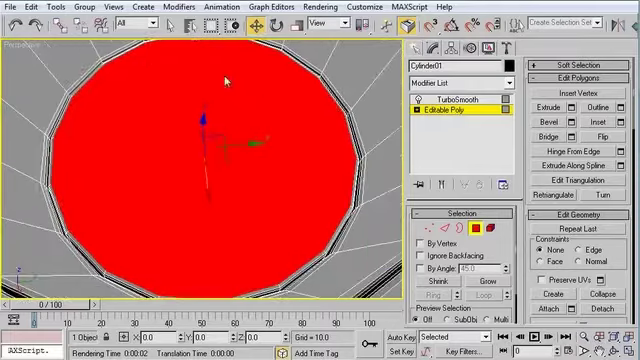
{"action": "left_click", "coordinate": [598, 121]}
{"action": "left_click_drag", "start_coordinate": [293, 186], "coordinate": [290, 169]}
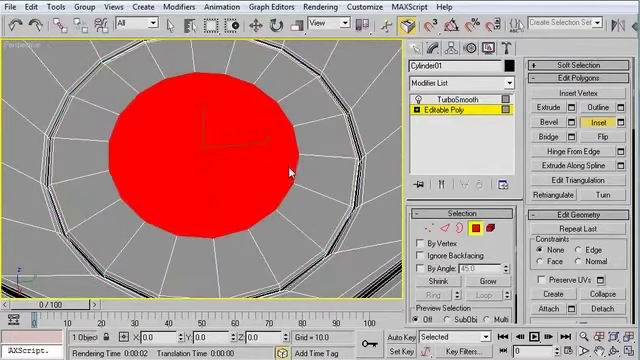
- Enter Vertex mode, preview TurboSmooth, and orbit out to view the inset cap ring
{"action": "key", "text": "1"}
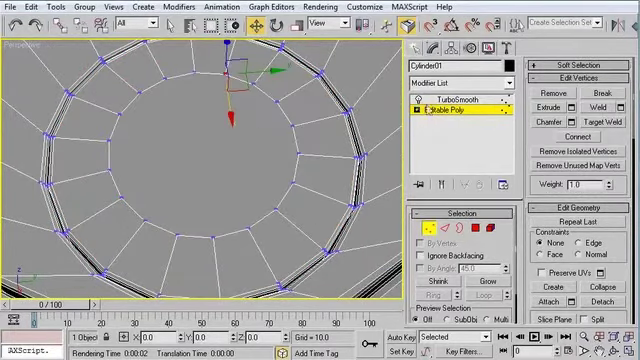
{"action": "left_click", "coordinate": [458, 100]}
{"action": "left_click", "coordinate": [458, 110]}
{"action": "scroll", "coordinate": [204, 160], "scroll_direction": "up", "scroll_amount": 3}
{"action": "middle_click_drag", "start_coordinate": [204, 160], "coordinate": [260, 172], "text": "alt"}
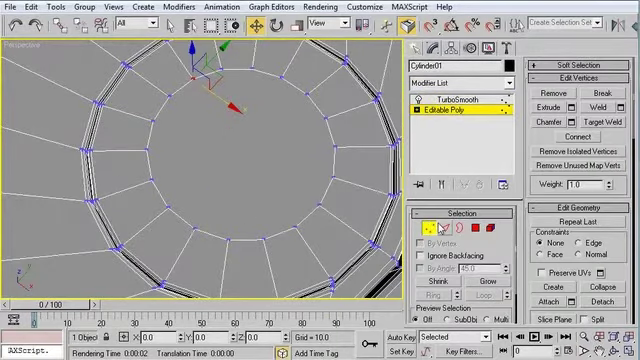
{"action": "mouse_move", "coordinate": [203, 185]}
{"action": "middle_mouse_down", "text": "alt"}
{"action": "mouse_move", "coordinate": [216, 154]}
{"action": "mouse_move", "coordinate": [186, 164]}
{"action": "middle_mouse_up", "text": "alt"}
{"action": "scroll", "coordinate": [216, 154], "scroll_direction": "down", "scroll_amount": 4}
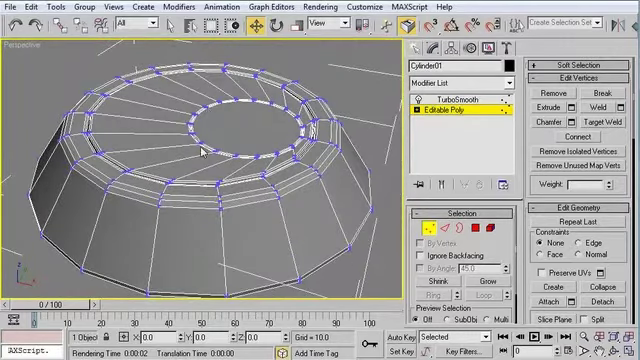